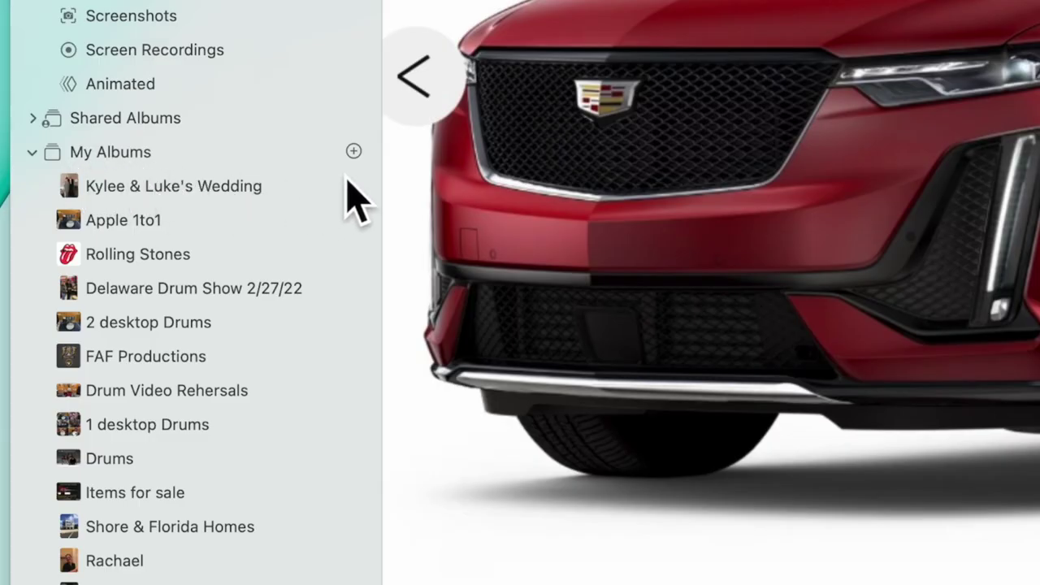
Step: Create a new smart album and name it 'A&As Wedding'
left_click(355, 154)
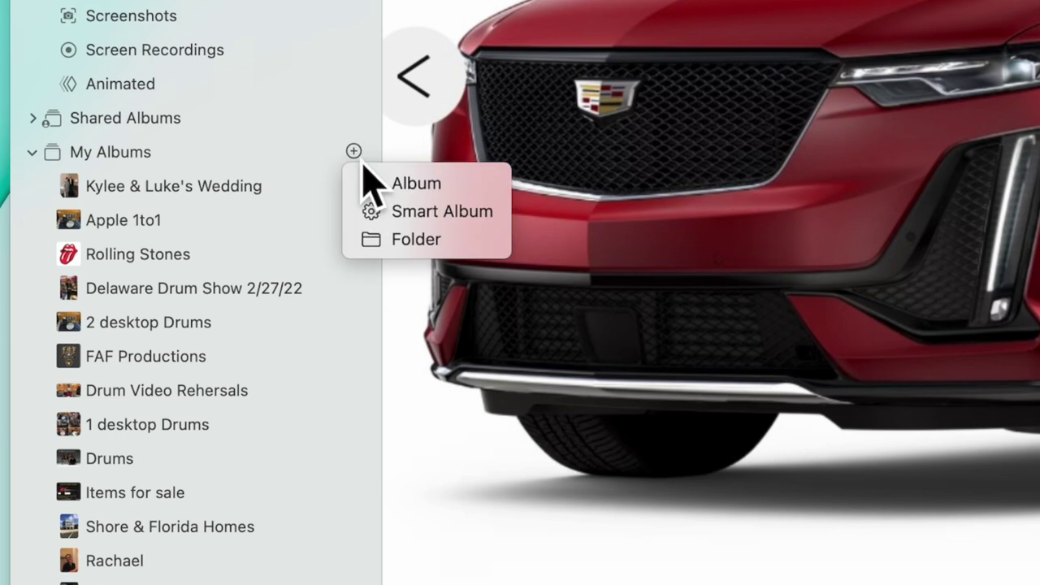
left_click(490, 223)
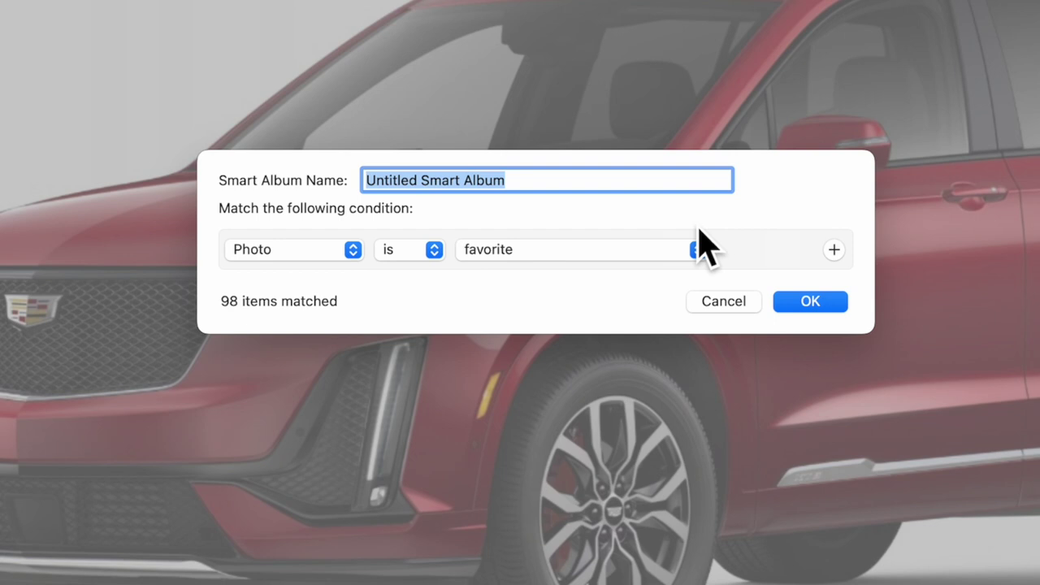
type("A&")
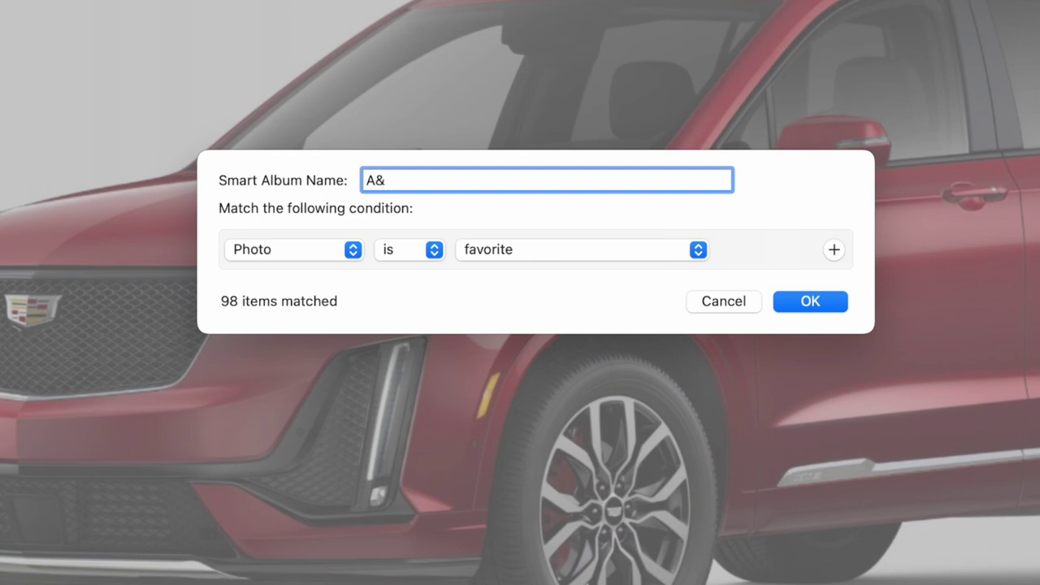
type("As Wedding")
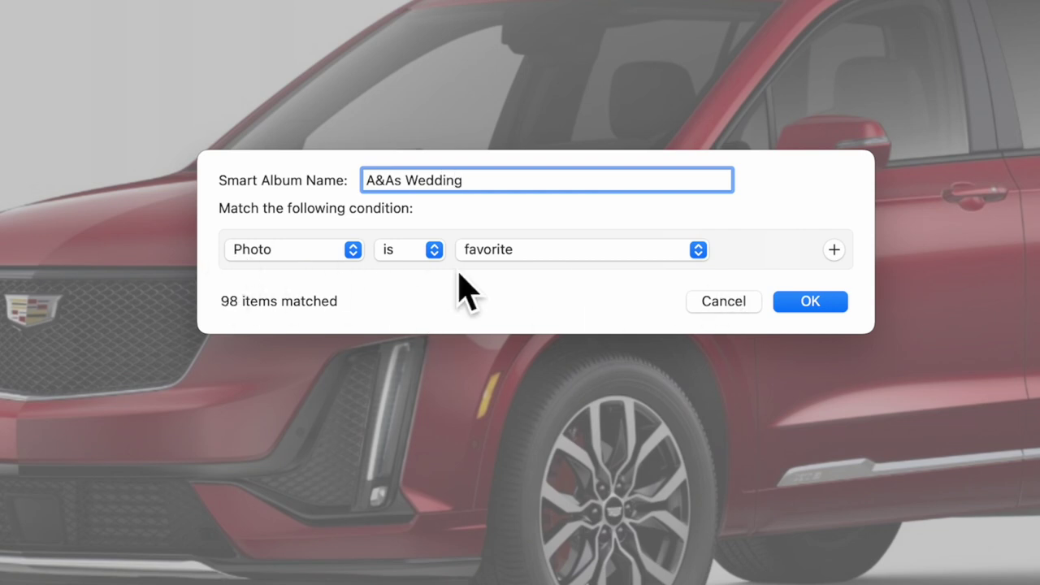
Step: Change the smart album's condition field from Photo to Date Added
left_click(361, 256)
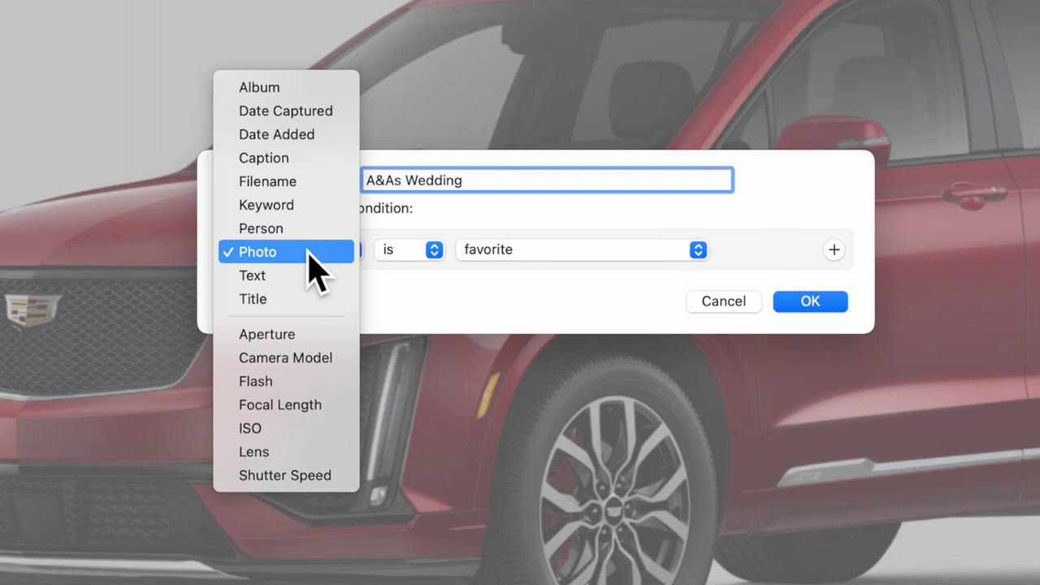
left_click(315, 143)
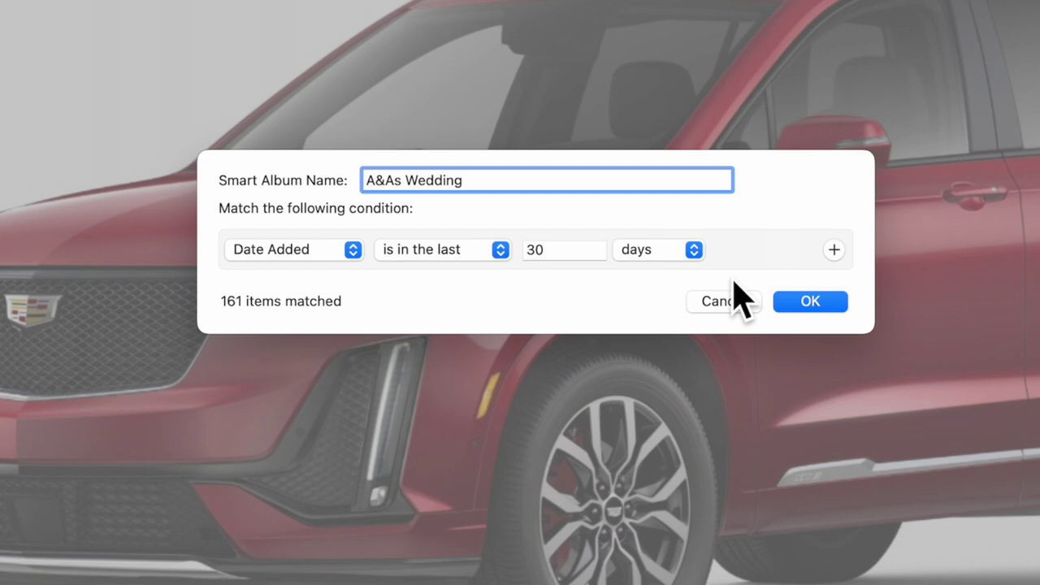
Step: Switch the date condition to 'is in the range' with start date 10/23/2021
left_click(507, 256)
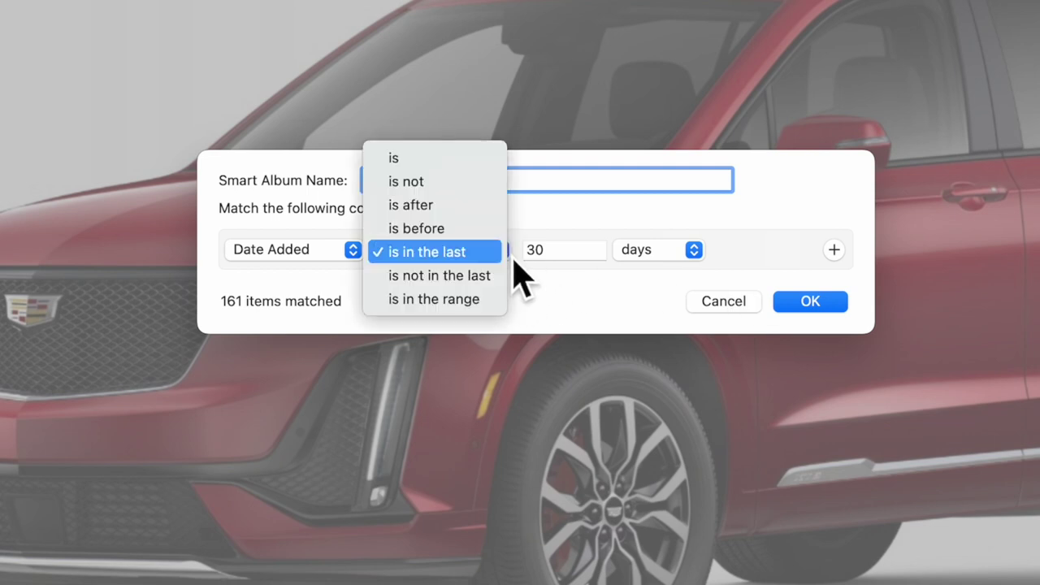
left_click(490, 302)
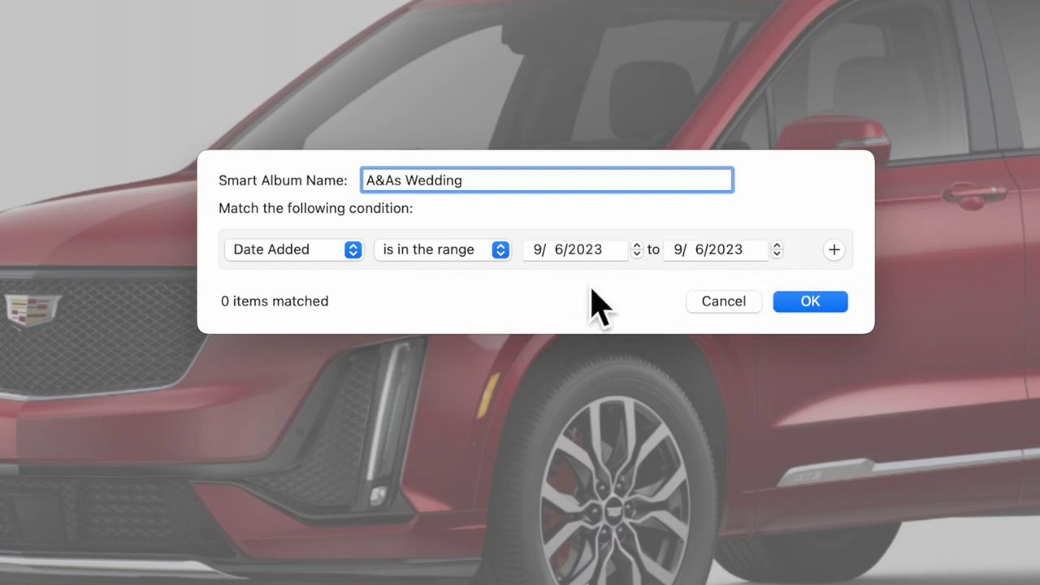
left_click(544, 260)
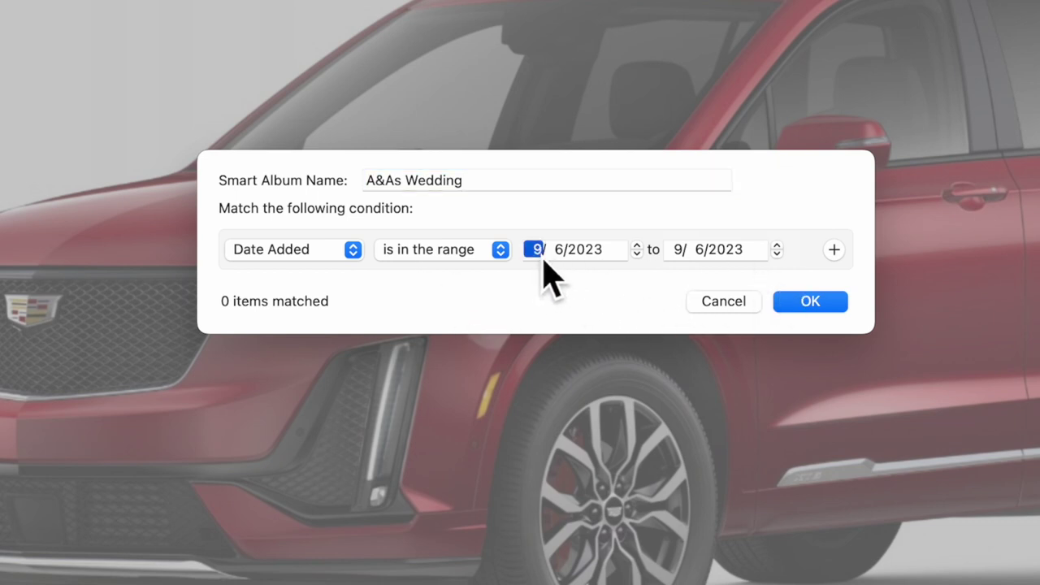
type("10")
key("Tab")
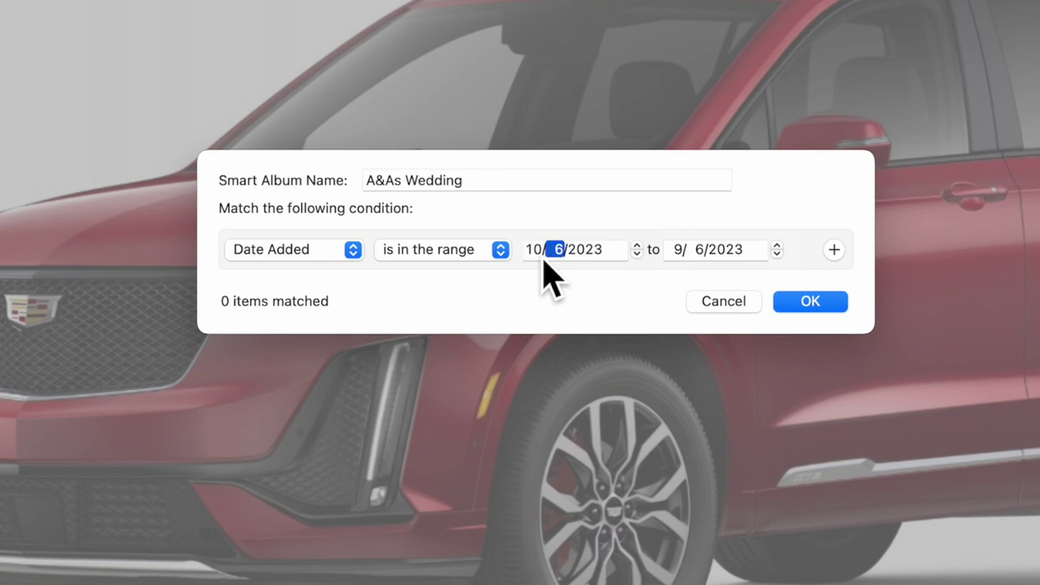
type("23")
key("Tab")
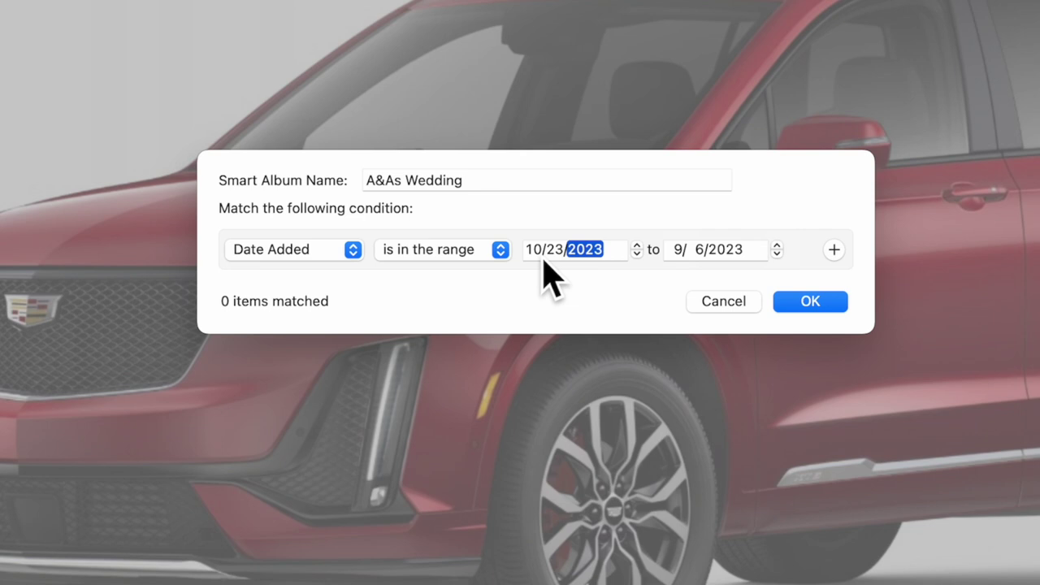
type("2021")
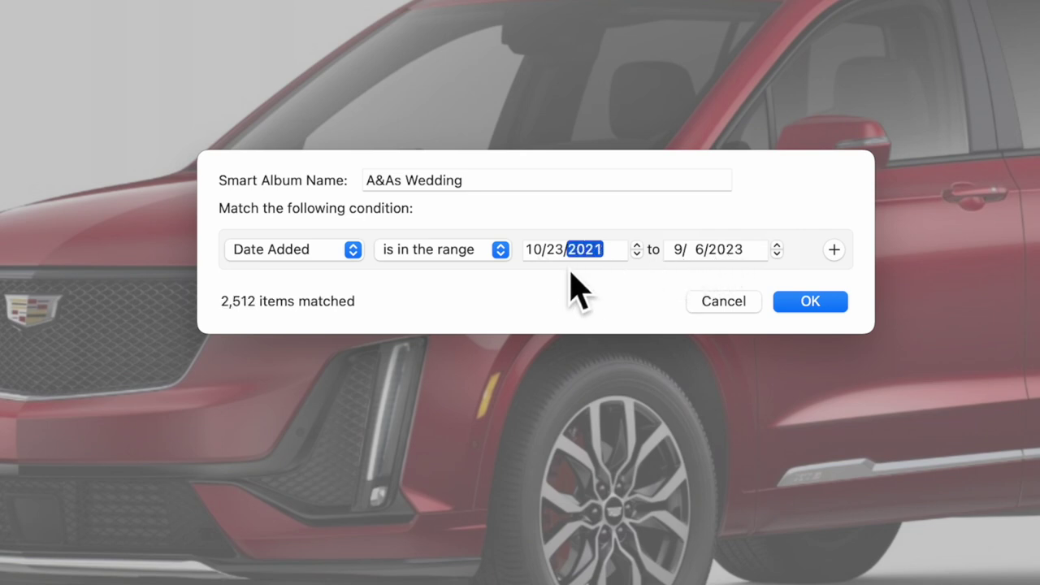
Step: Set the range's end date to 10/24/2021, matching 61 items
left_click(679, 250)
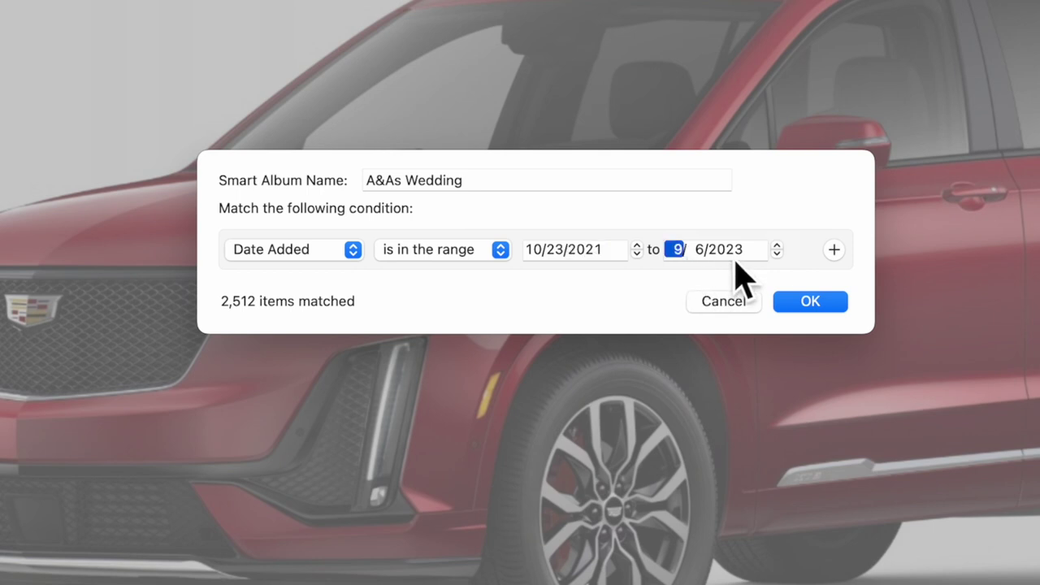
type("10")
key("Tab")
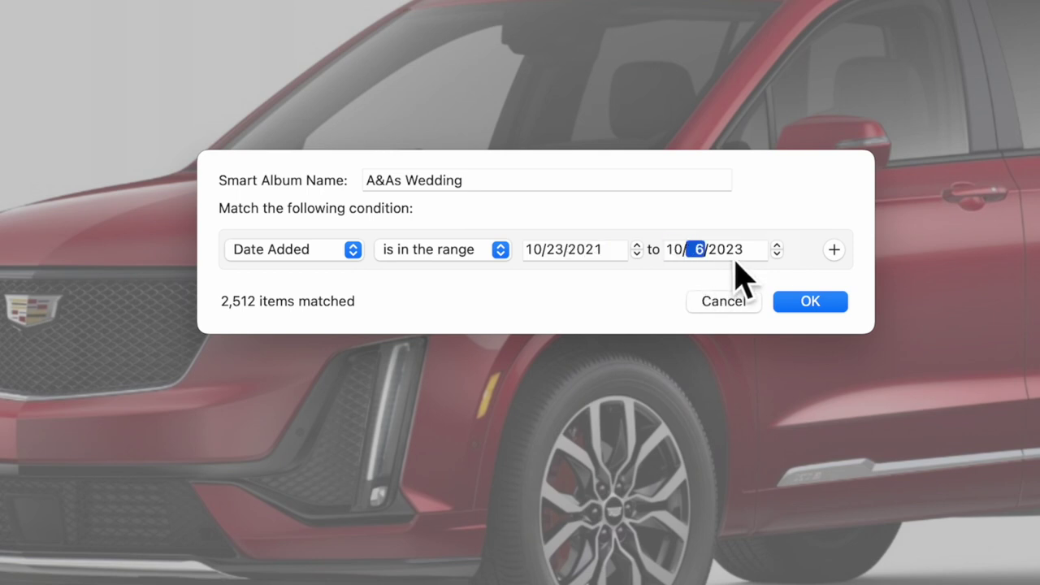
type("4")
key("Tab")
type("2021")
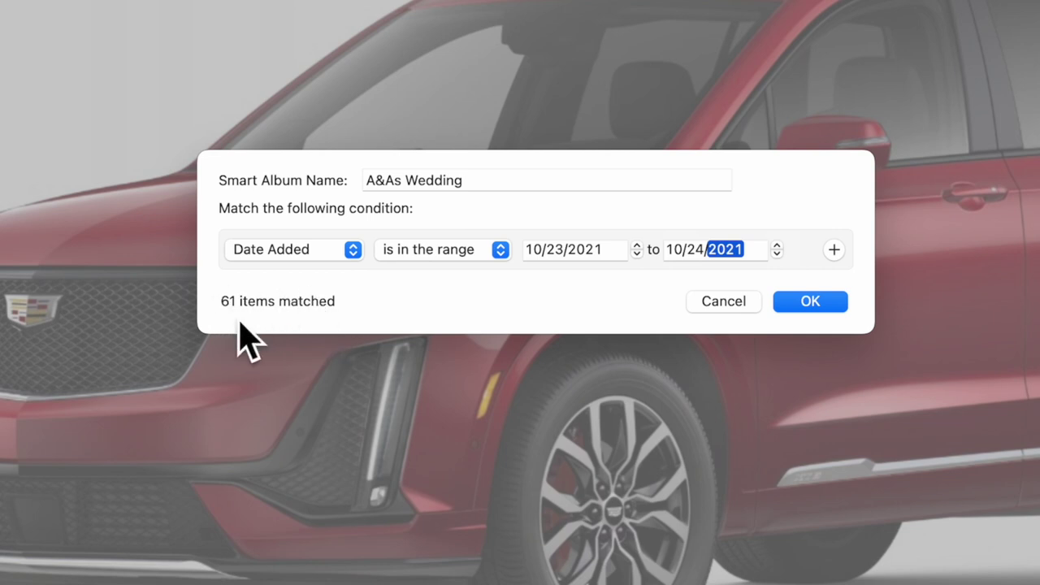
Step: Save the A&As Wedding smart album and browse its 59 photos and 2 videos
left_click(822, 308)
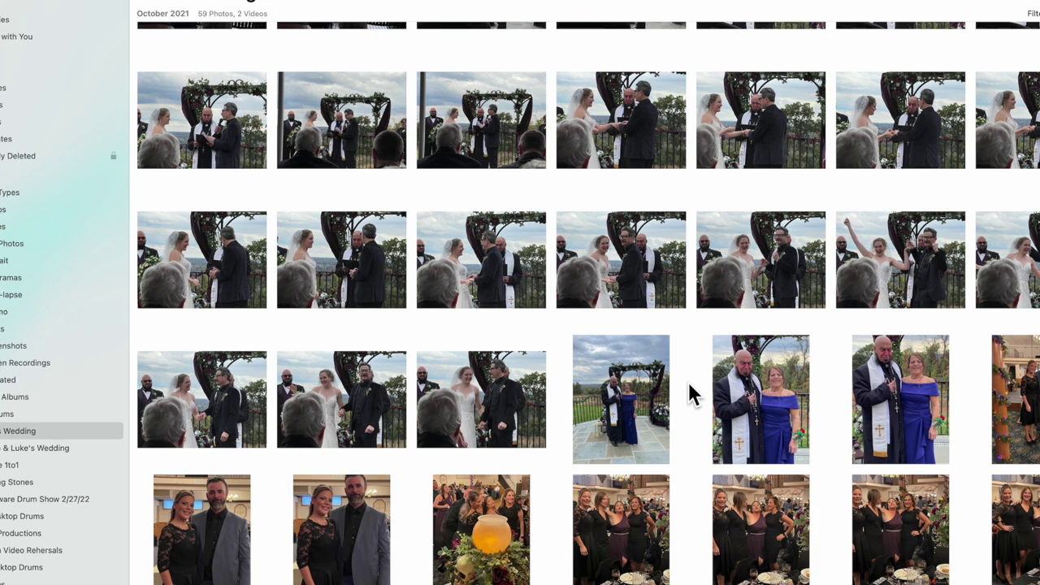
scroll(688, 380, "up", 10)
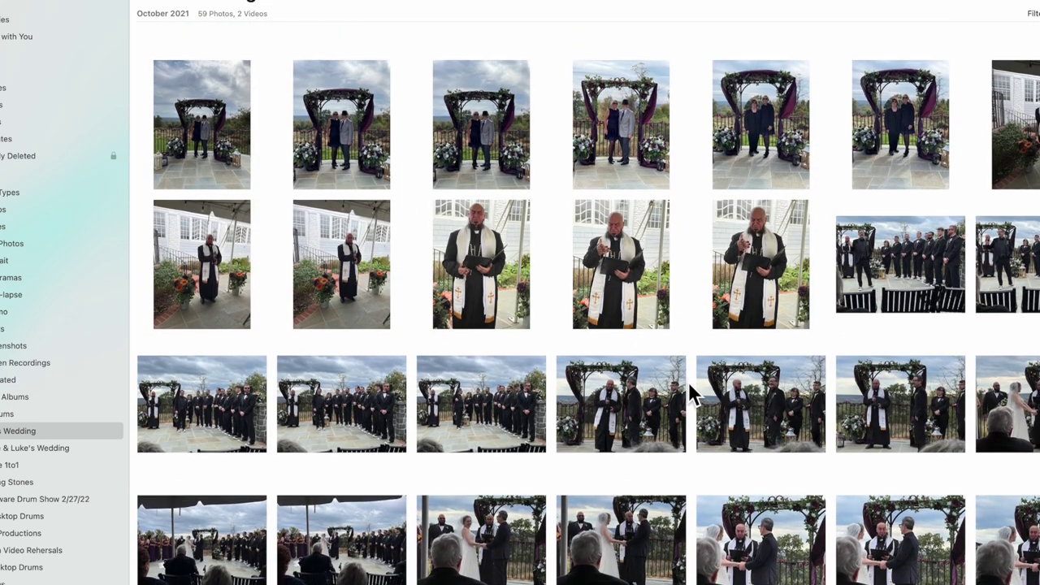
scroll(688, 387, "down", 10)
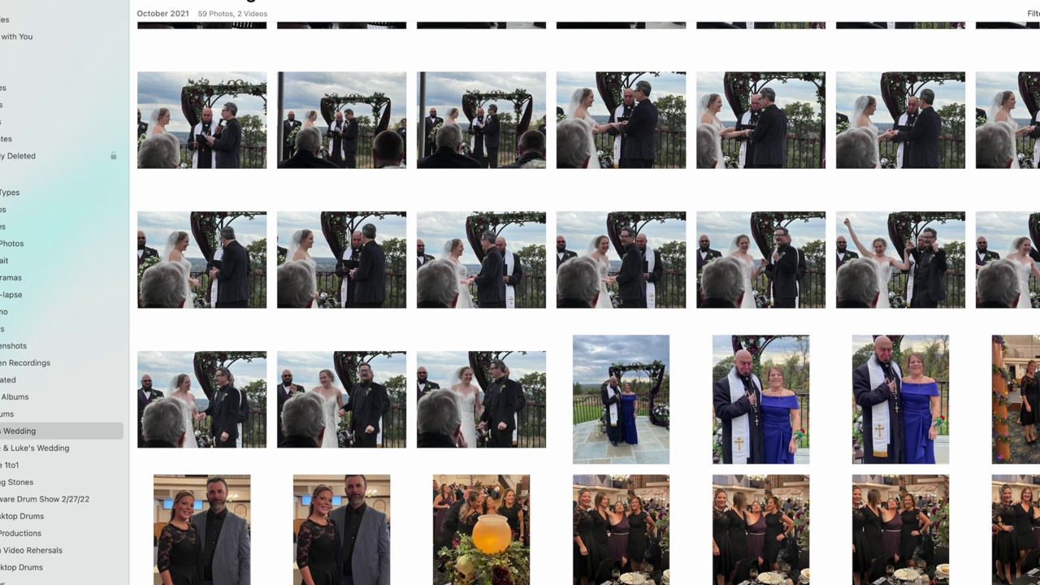
scroll(589, 303, "up", 10)
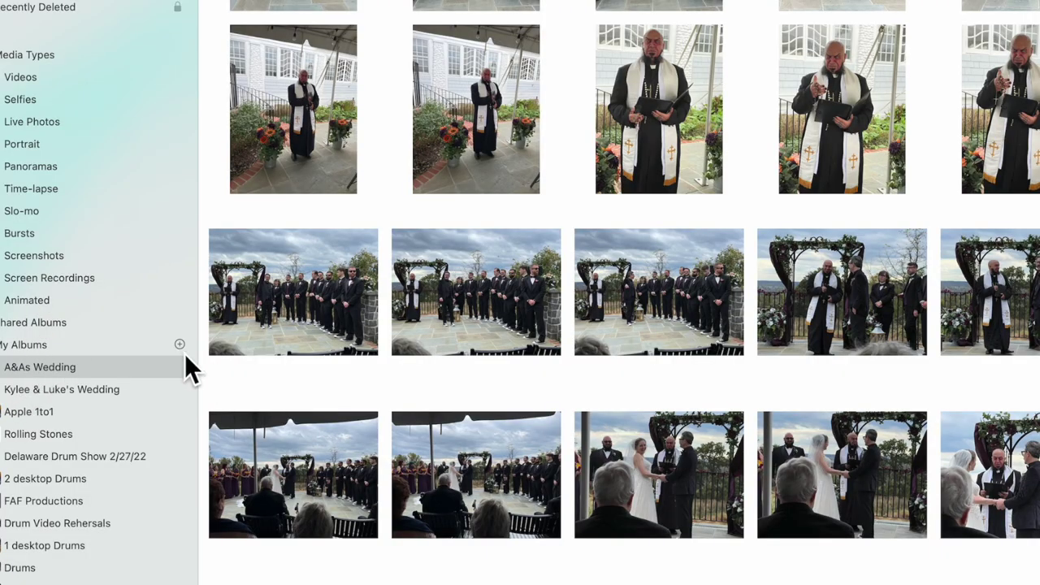
Step: Start another smart album named 'Items for Sale'
left_click(181, 346)
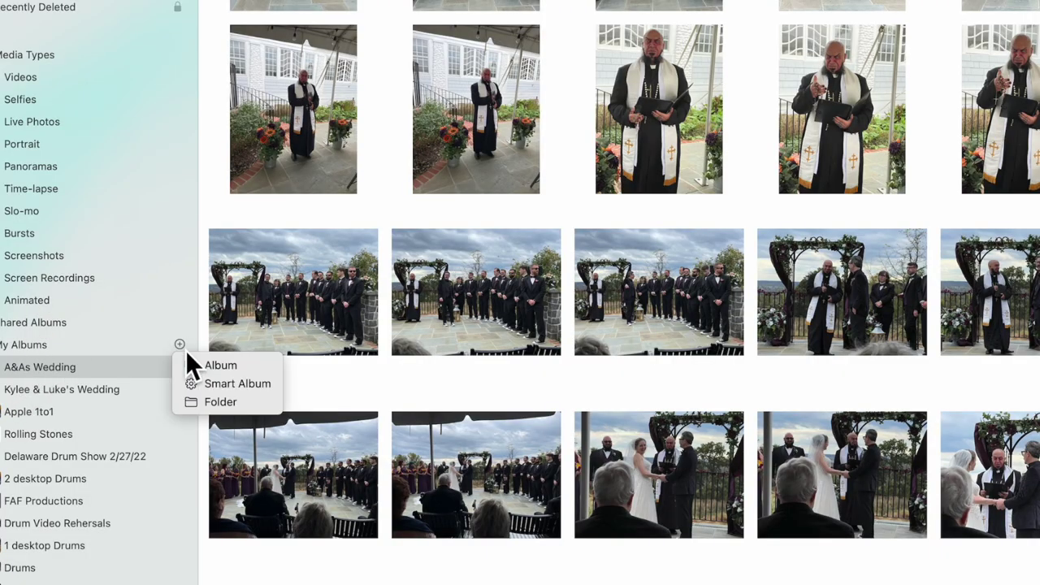
left_click(255, 388)
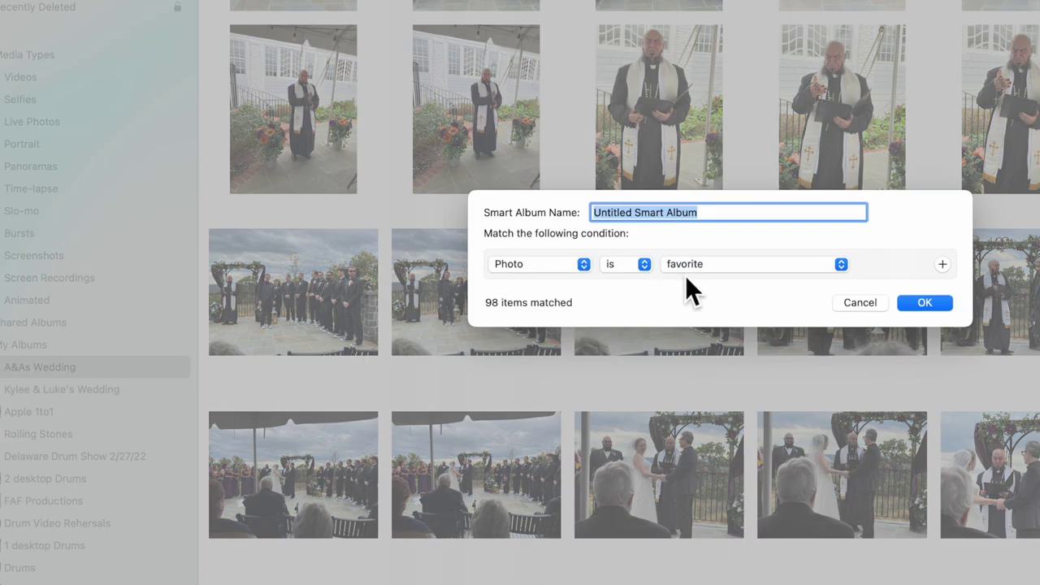
type("Ite")
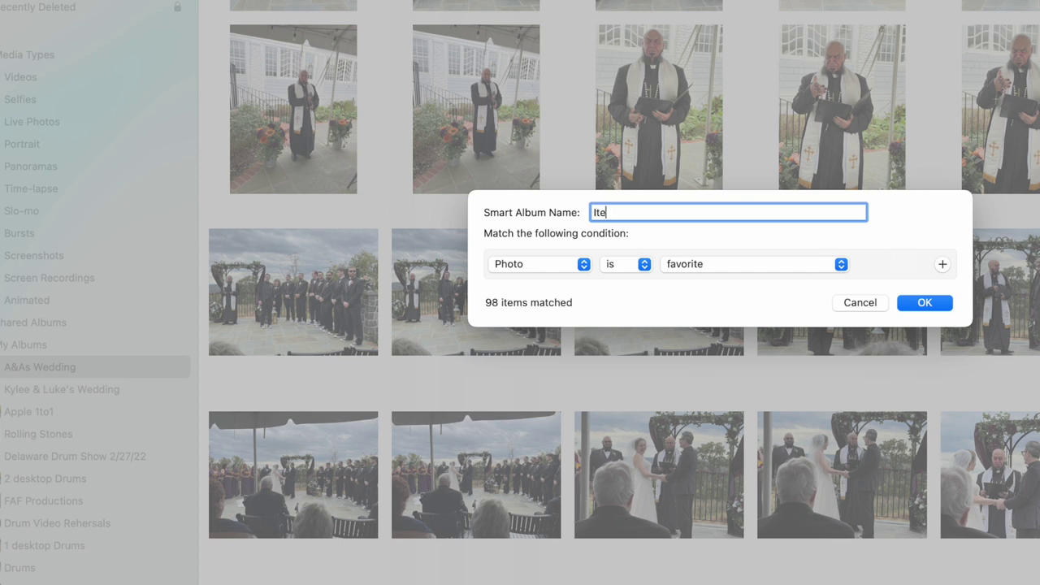
type("ms for Sale")
Step: Set the condition to Keyword is 'item for sale' (97 items) and save the album
left_click(588, 271)
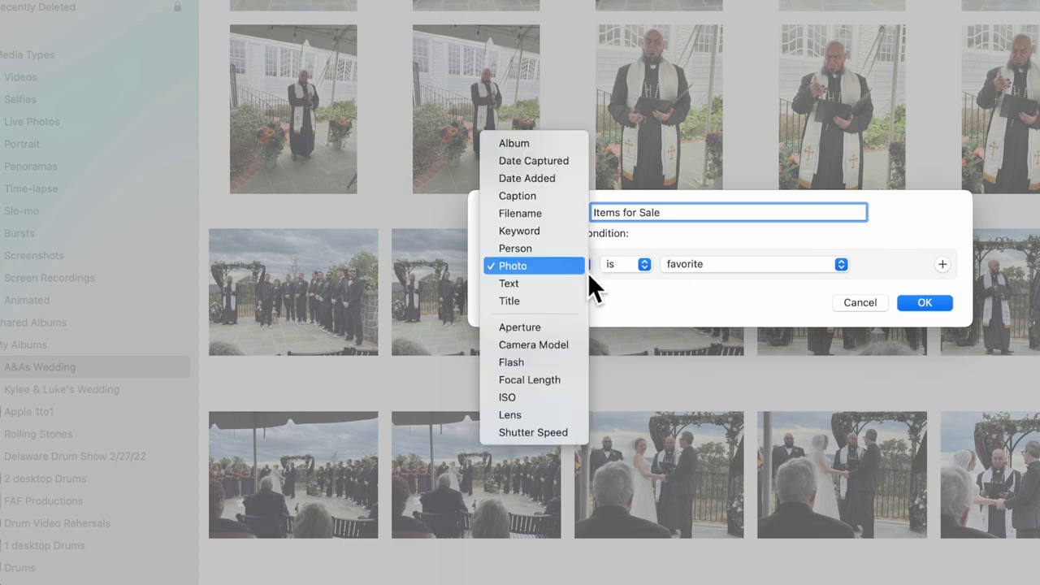
left_click(557, 231)
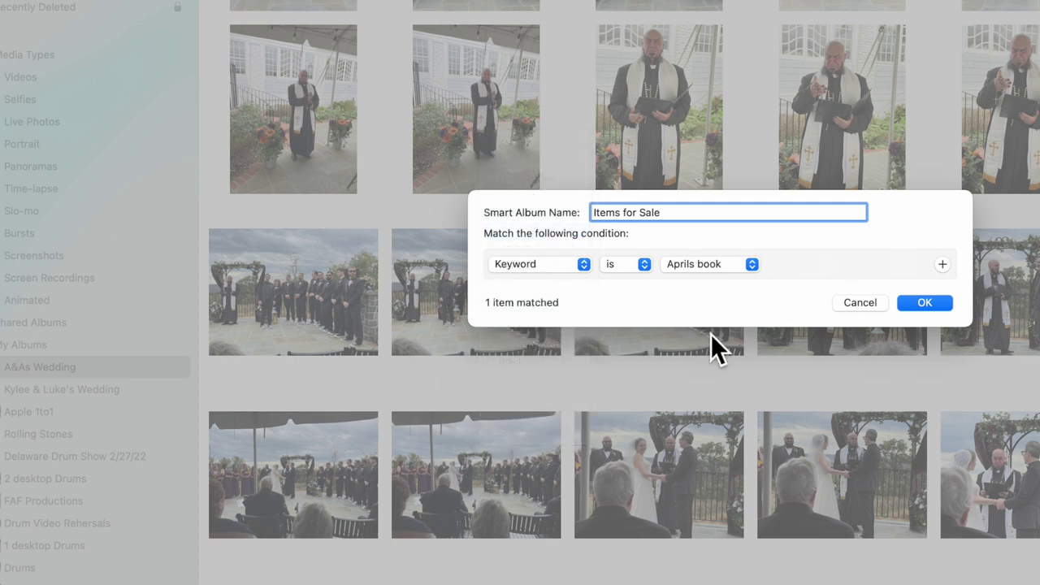
left_click(650, 271)
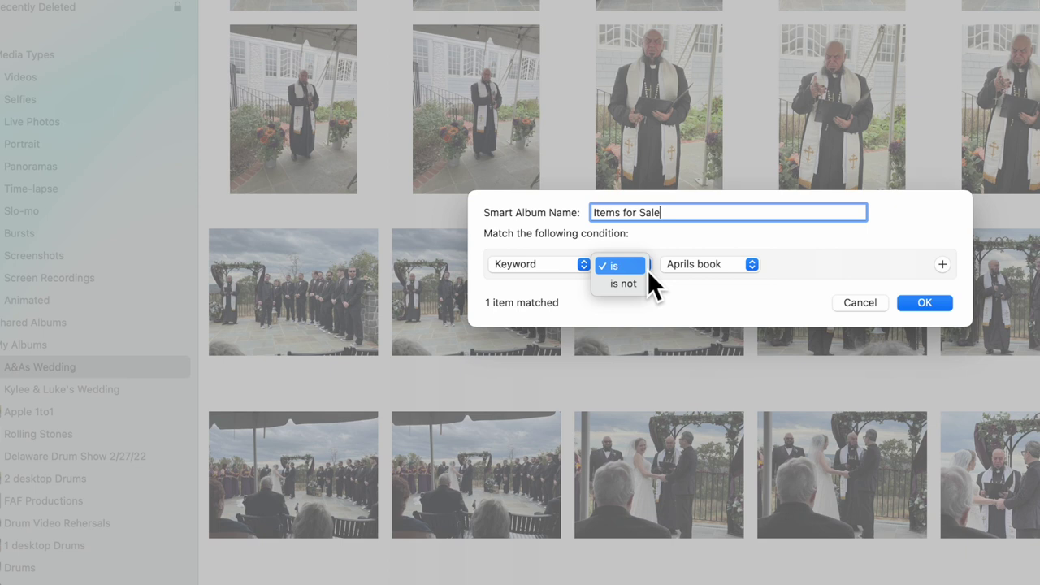
left_click(618, 265)
left_click(614, 266)
left_click(638, 272)
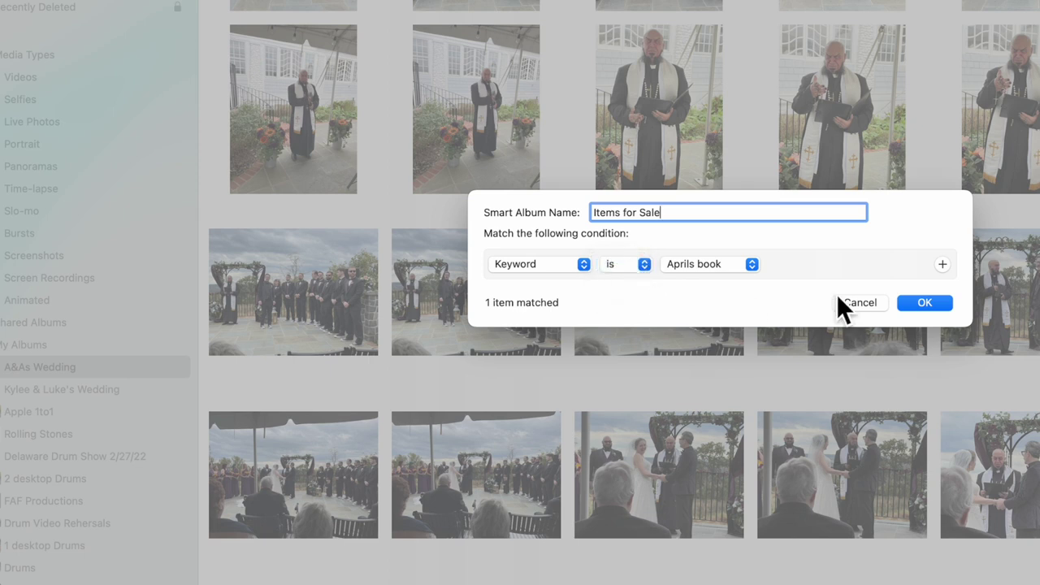
left_click(757, 267)
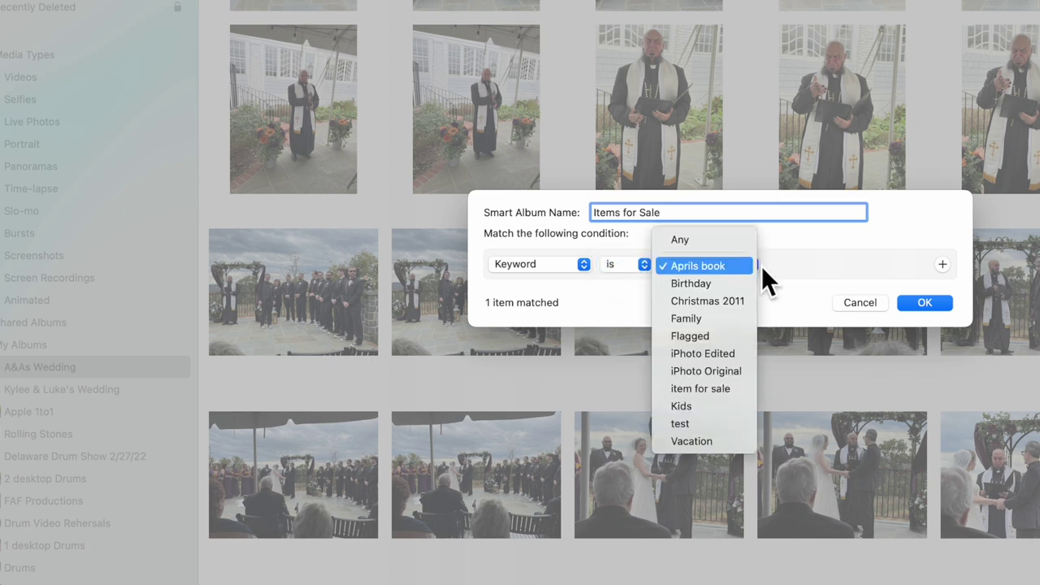
left_click(728, 396)
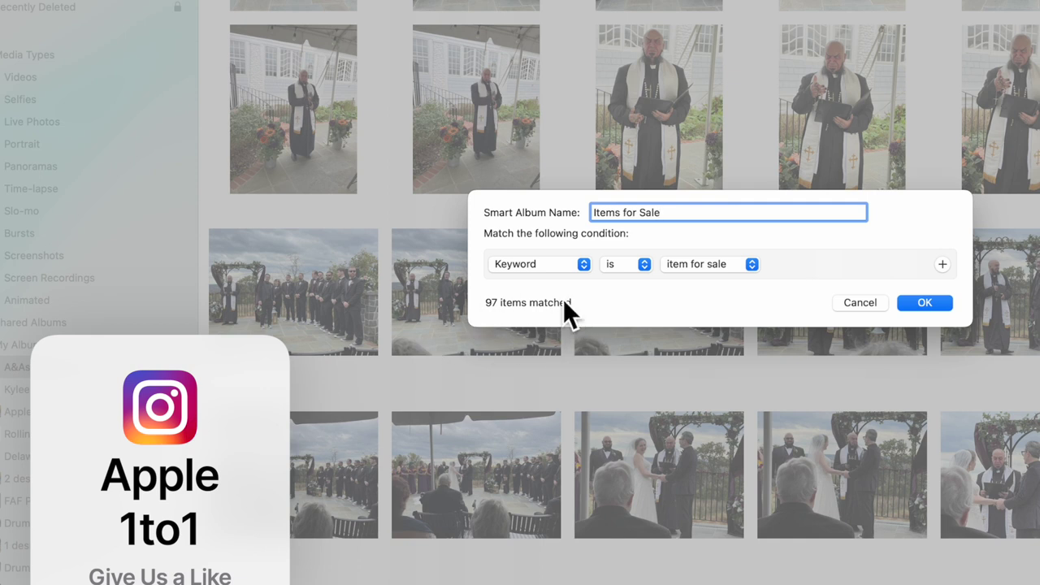
left_click(931, 306)
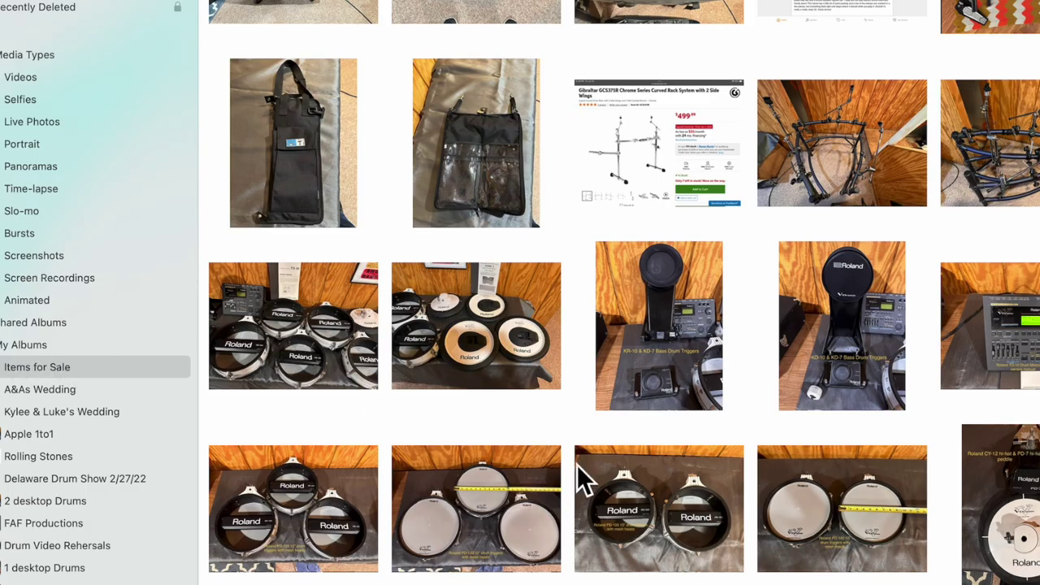
Step: Return to the Library and select the oval framed family portrait
scroll(576, 470, "down", 10)
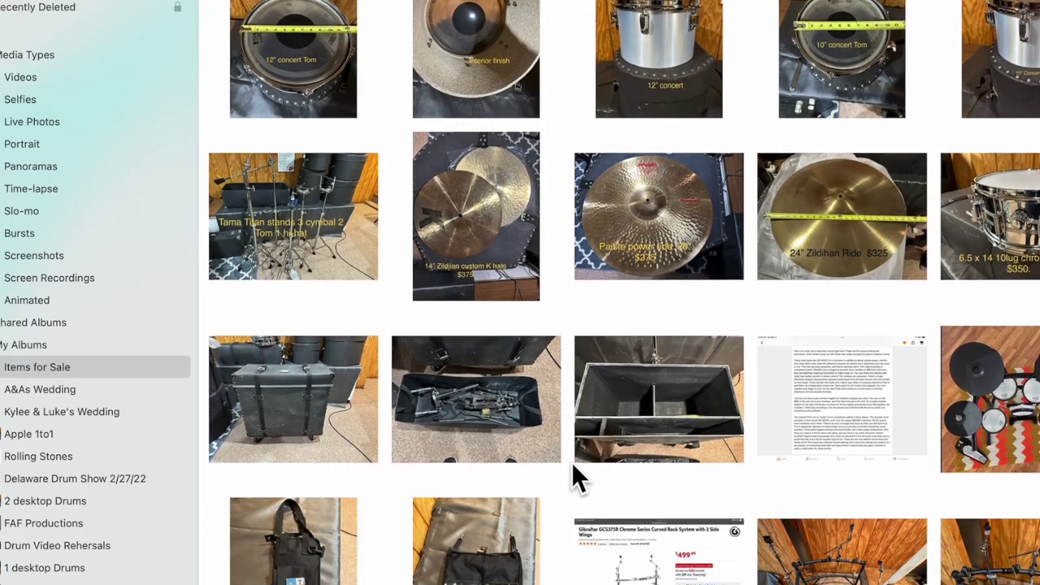
scroll(571, 462, "up", 10)
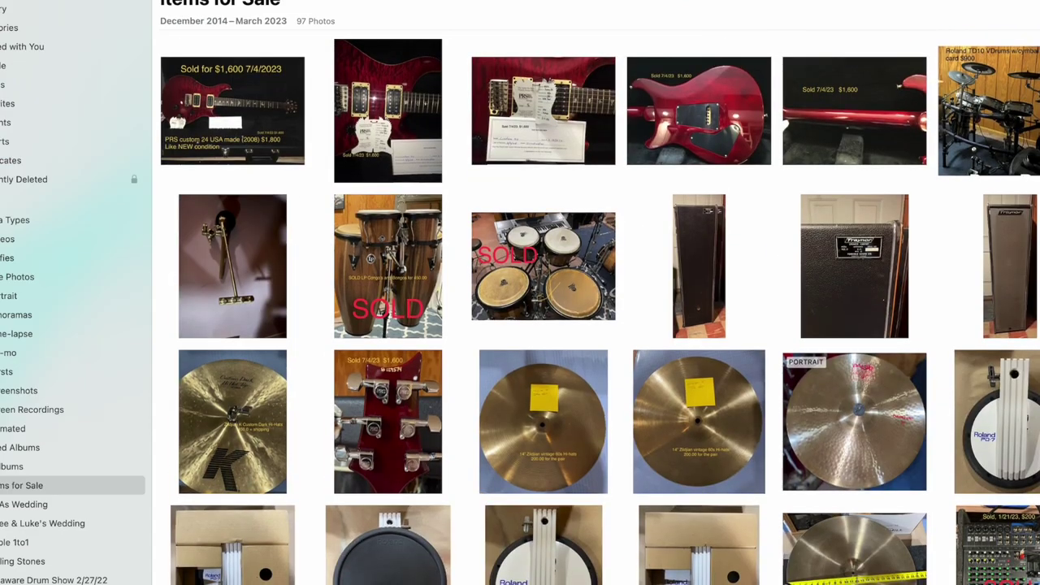
left_click(5, 13)
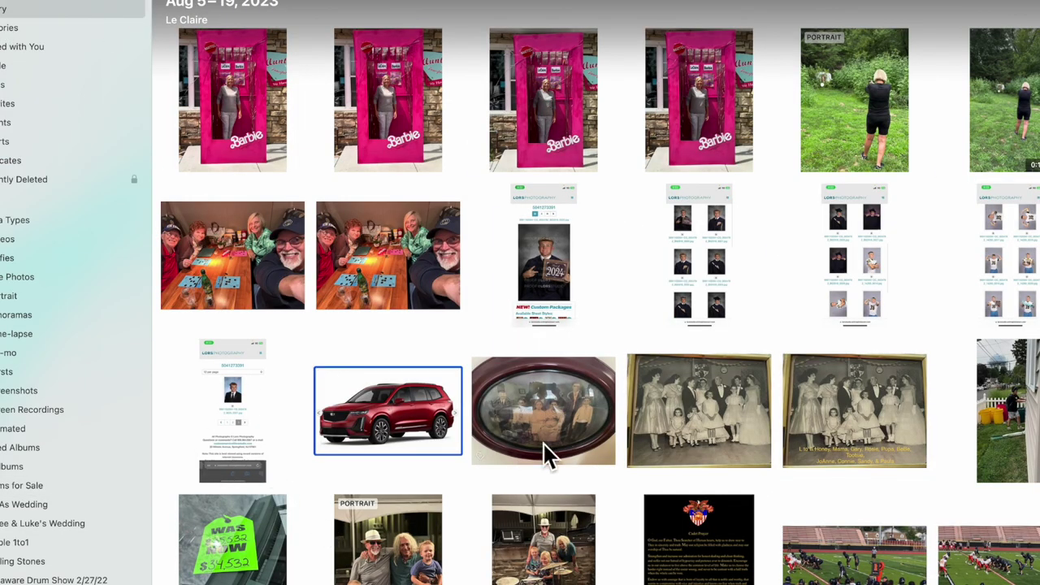
left_click(566, 432)
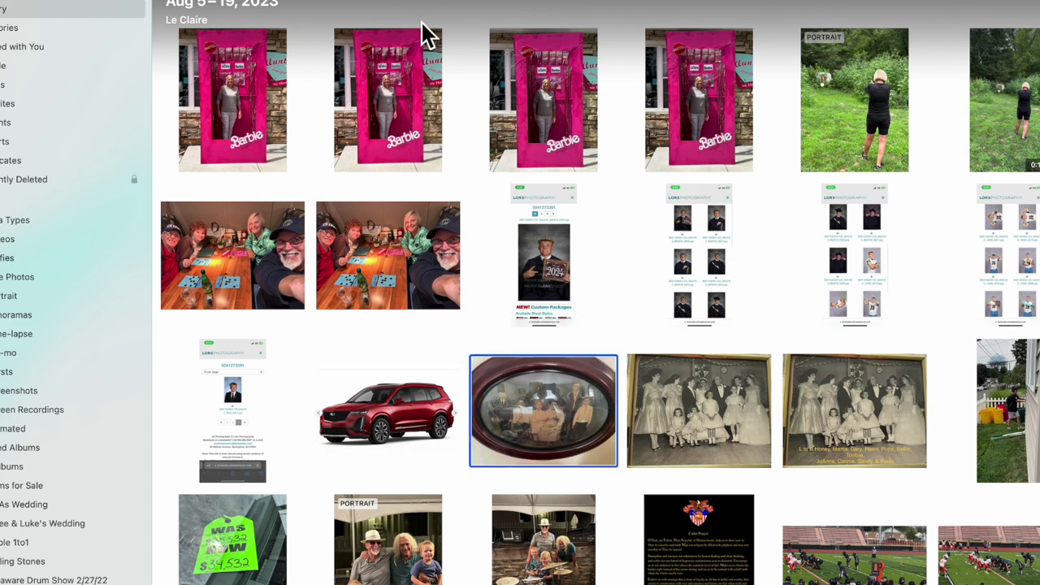
Step: Add the 'item for sale' keyword to the oval portrait IMG_1068.jpeg
double_click(546, 443)
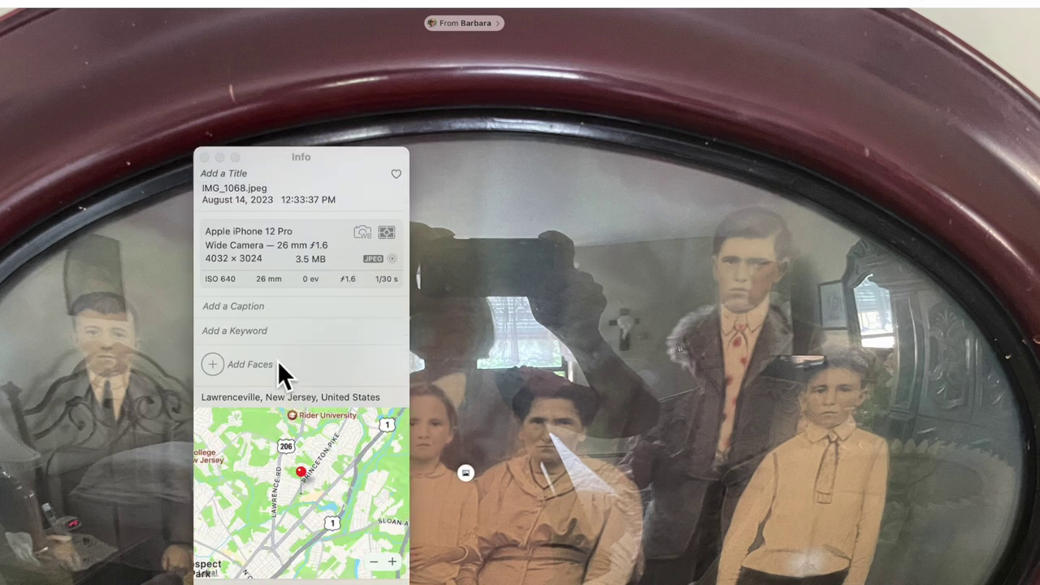
left_click(277, 335)
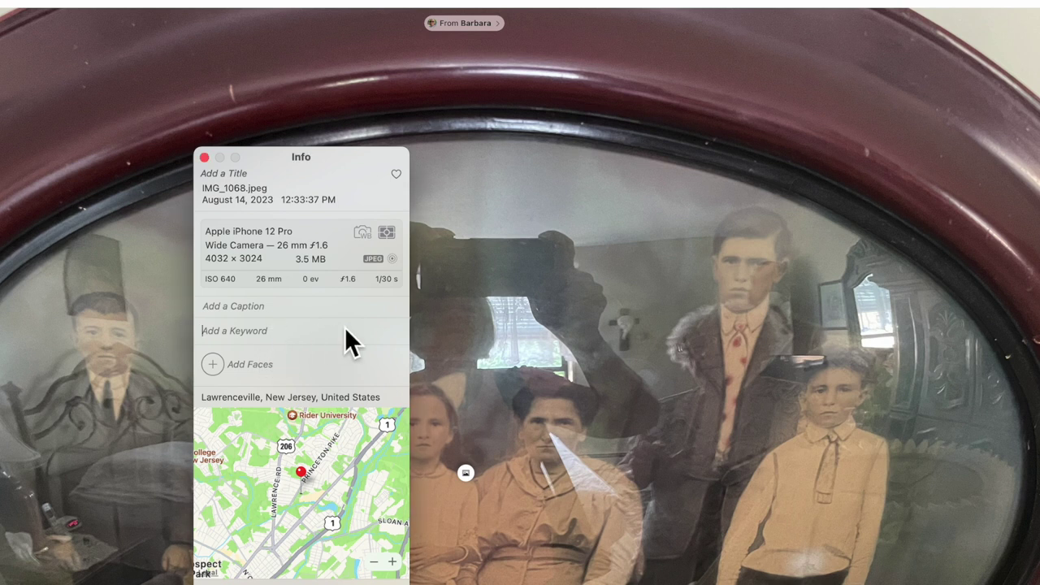
type("item for sale")
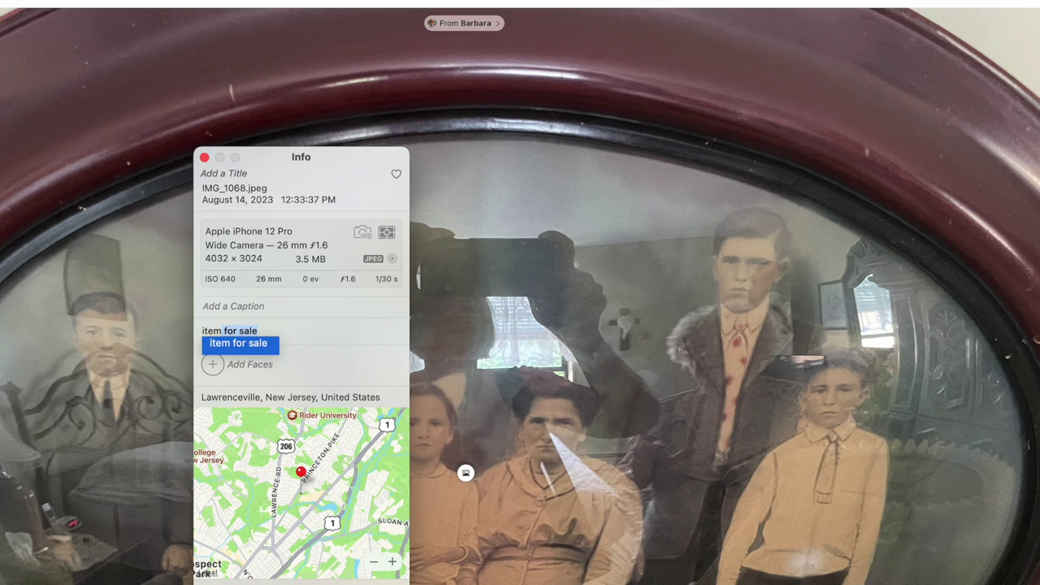
key("Return")
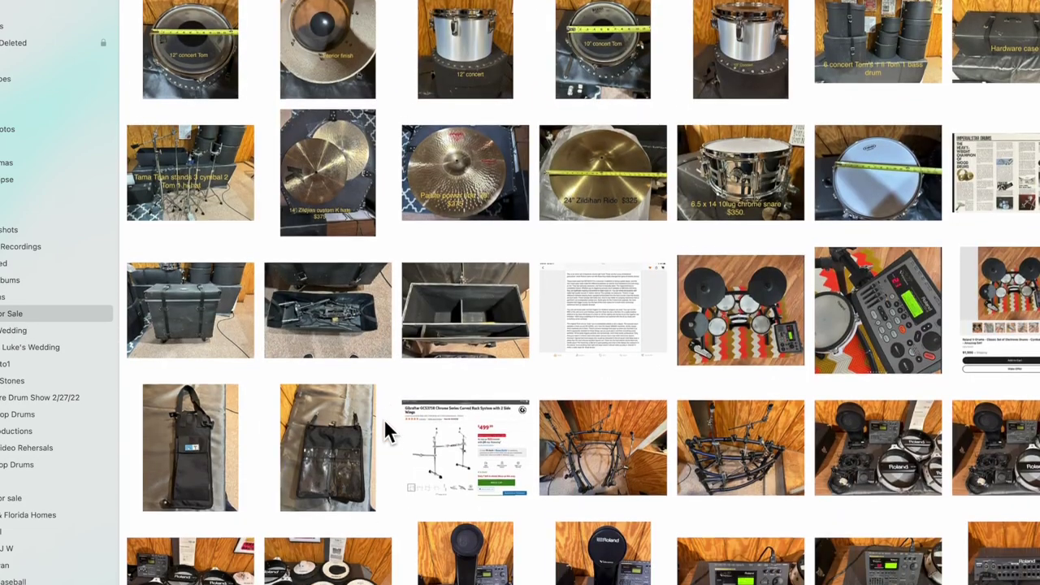
scroll(386, 429, "down", 5)
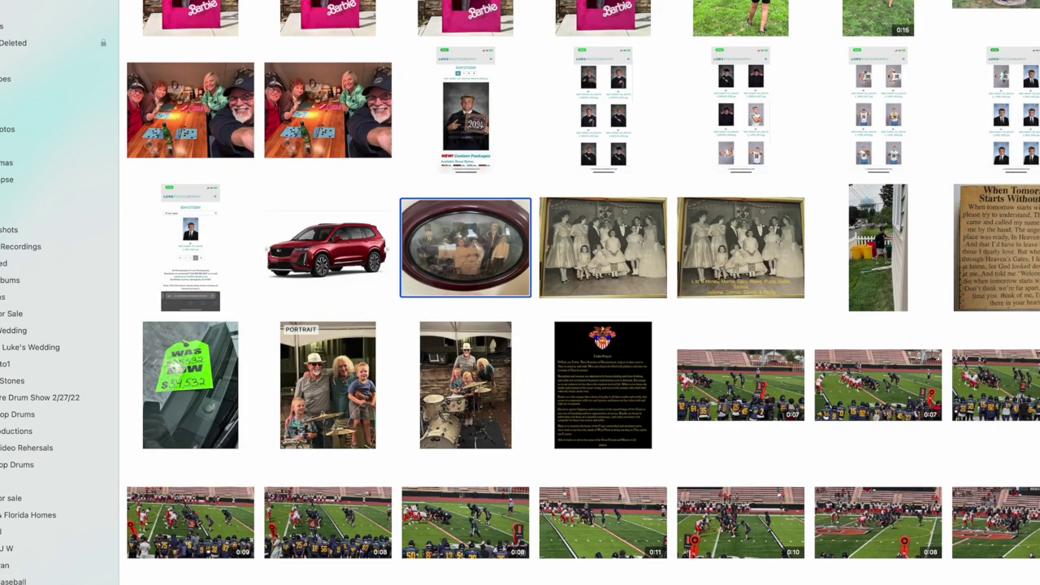
Step: Scroll the Library grid up to the four pink Barbie box photos
scroll(208, 70, "up", 5)
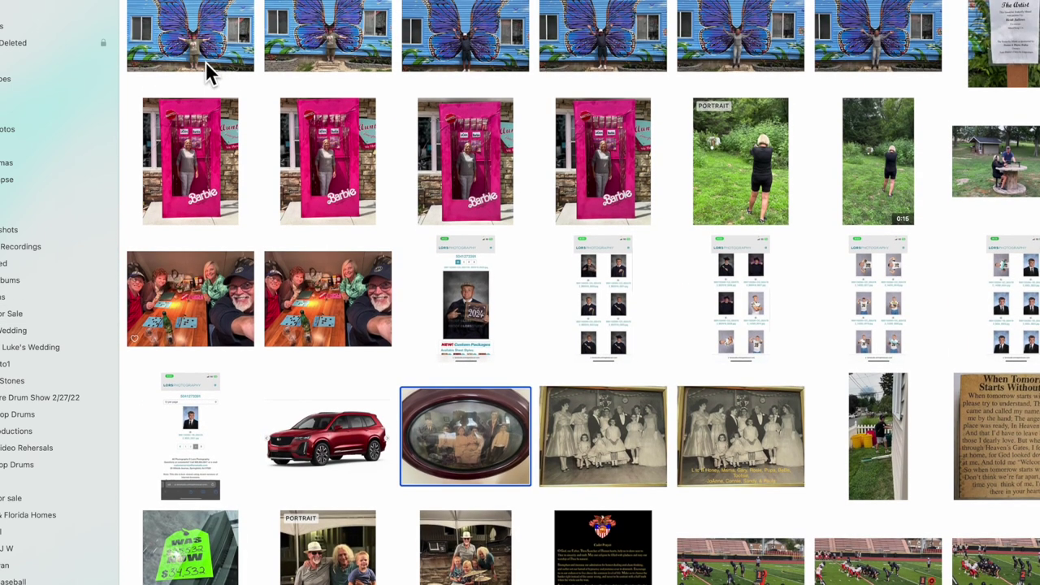
scroll(206, 62, "up", 2)
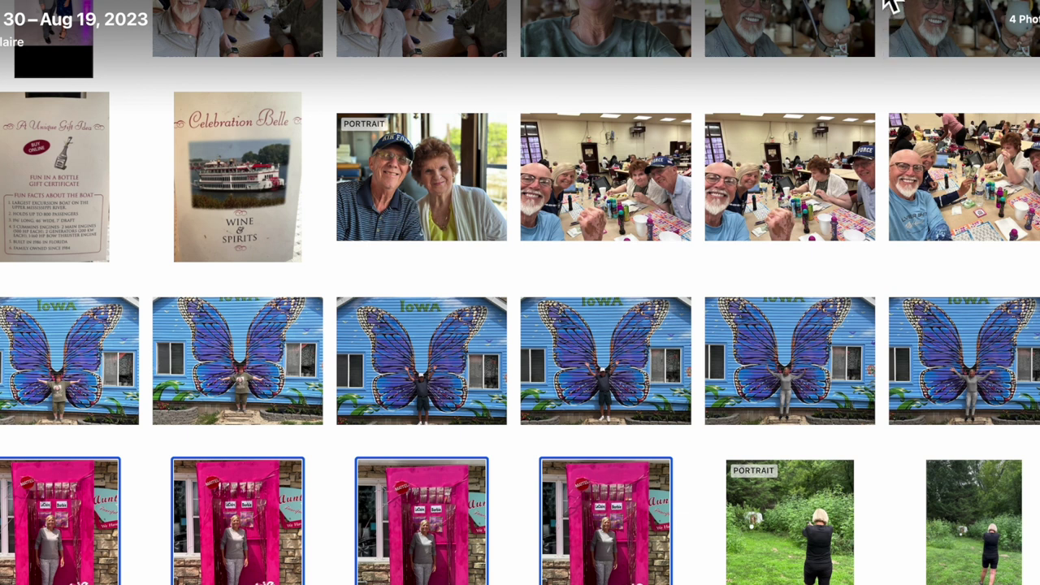
Step: Add the 'item for sale' keyword to all four Barbie box photos via Get Info
right_click(634, 526)
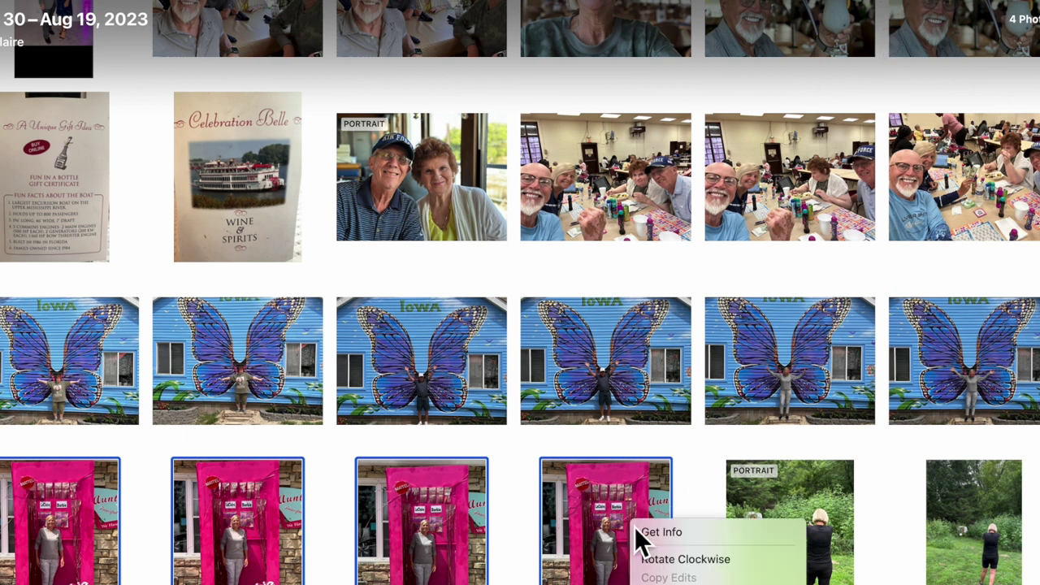
left_click(679, 540)
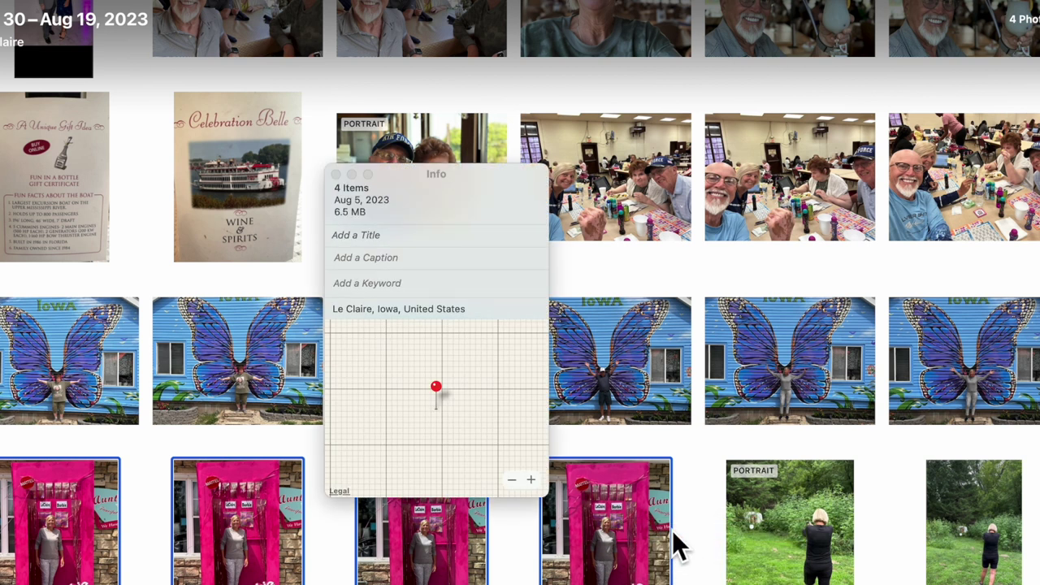
left_click(382, 285)
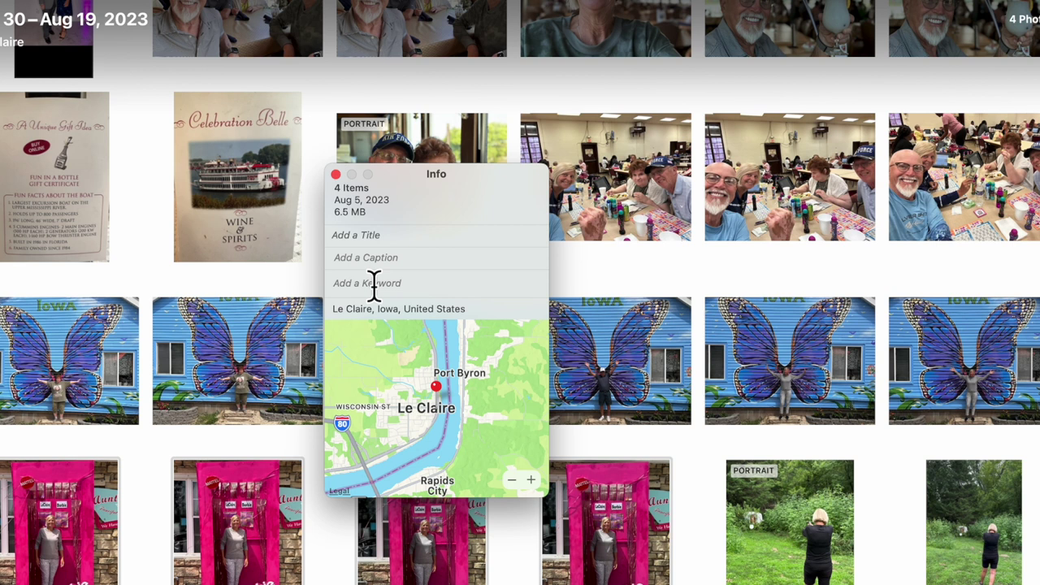
type("item for sale")
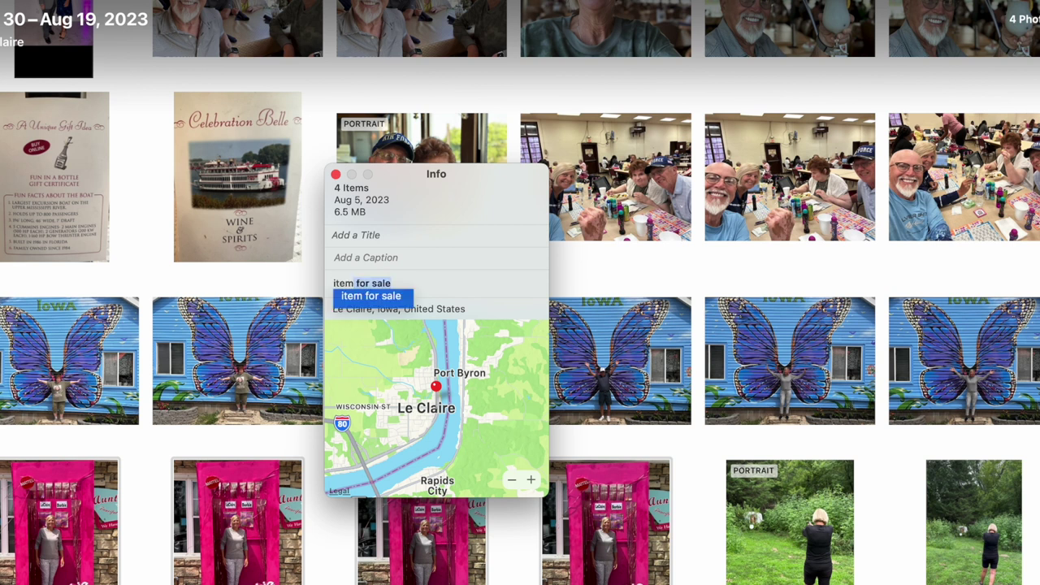
key("Return")
key("super+i")
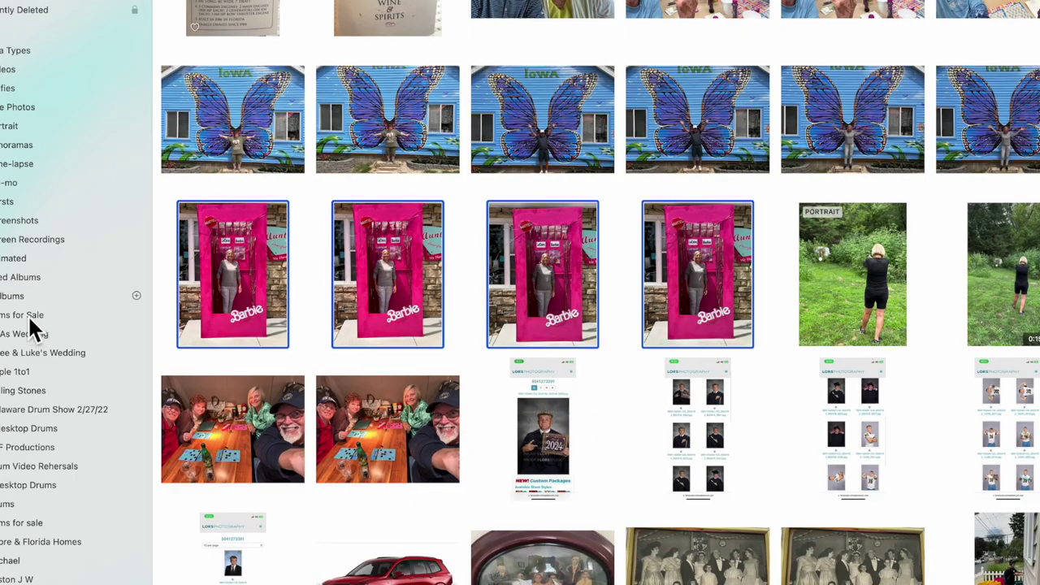
Step: Open the Items for Sale album to confirm the Barbie box photos appear
left_click(29, 319)
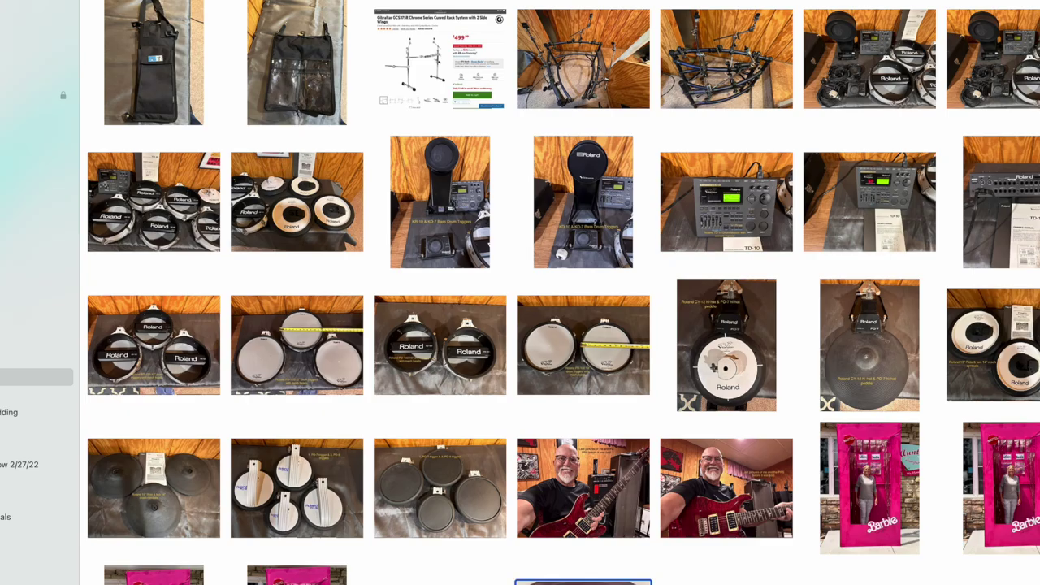
right_click(589, 523)
left_click(639, 541)
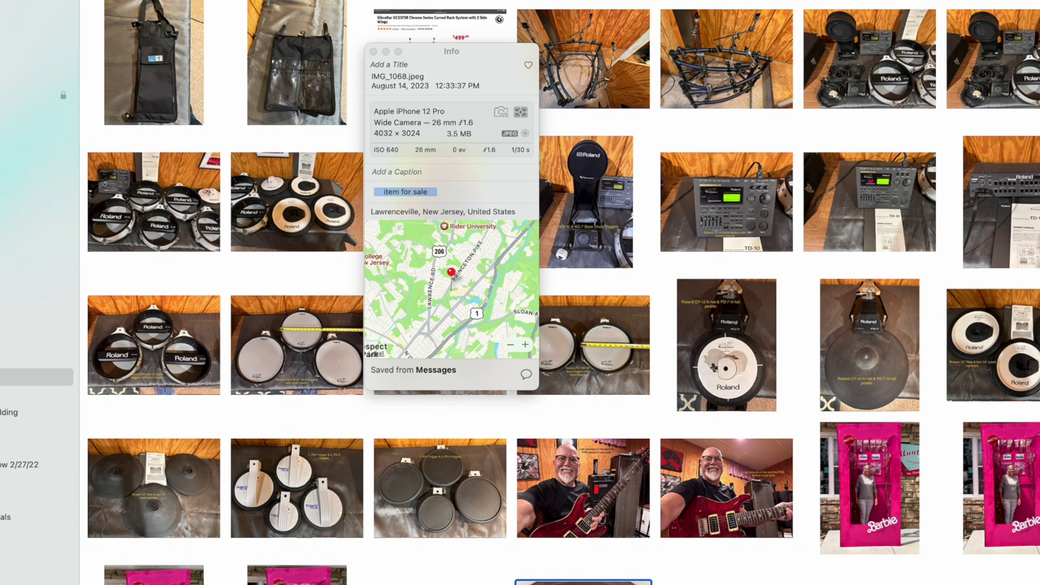
key("Escape")
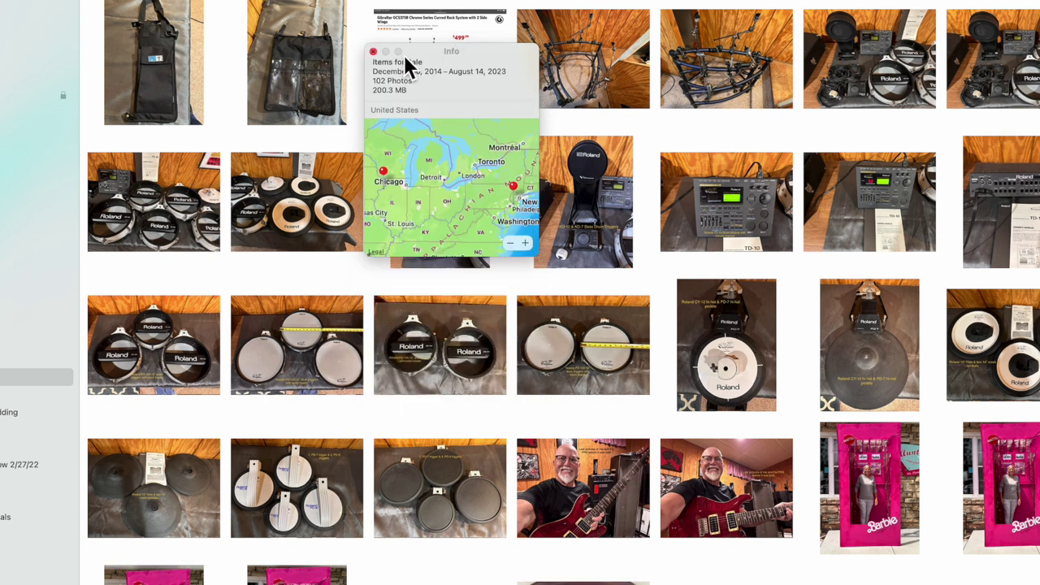
left_click(374, 52)
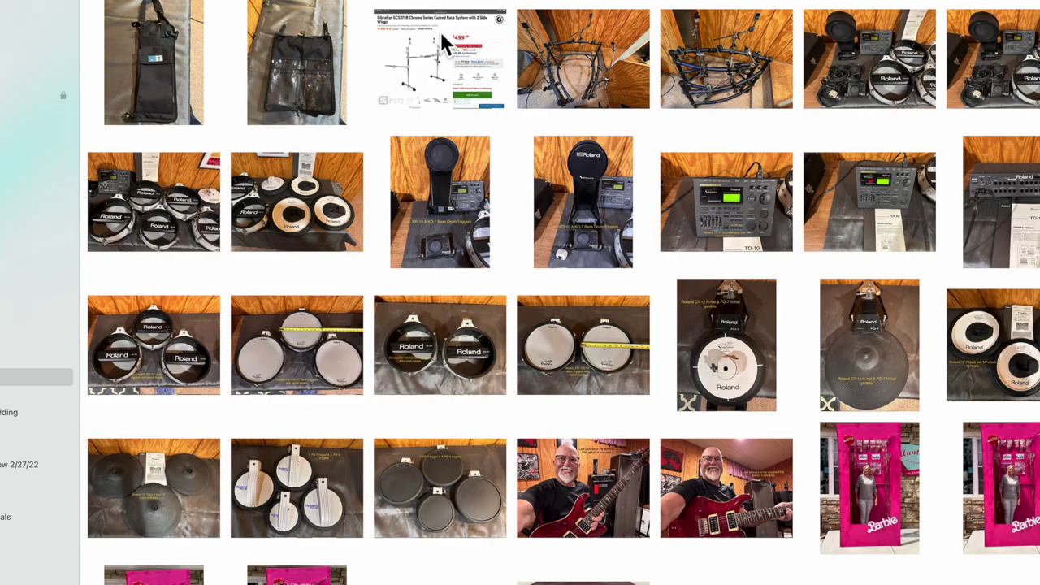